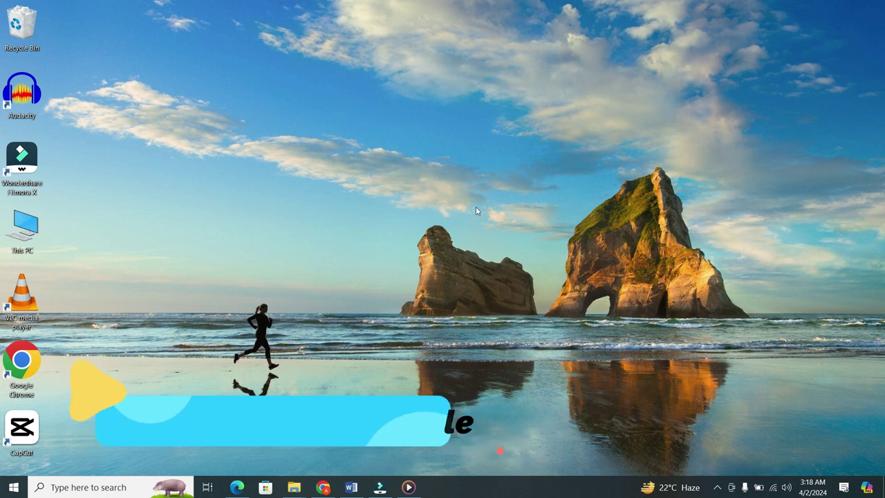
right_click(494, 232)
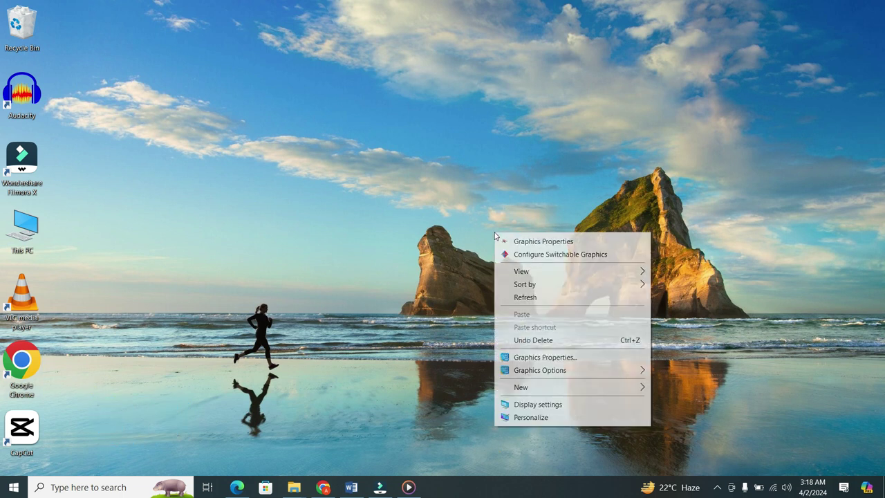
left_click(435, 205)
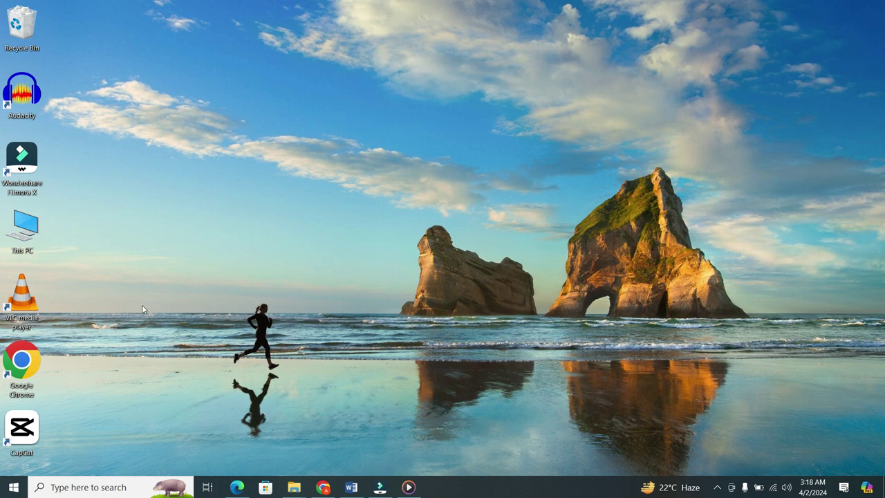
Start Google Chrome with the Person 1 profile and search the web for "convert zip to pdf"
double_click(23, 374)
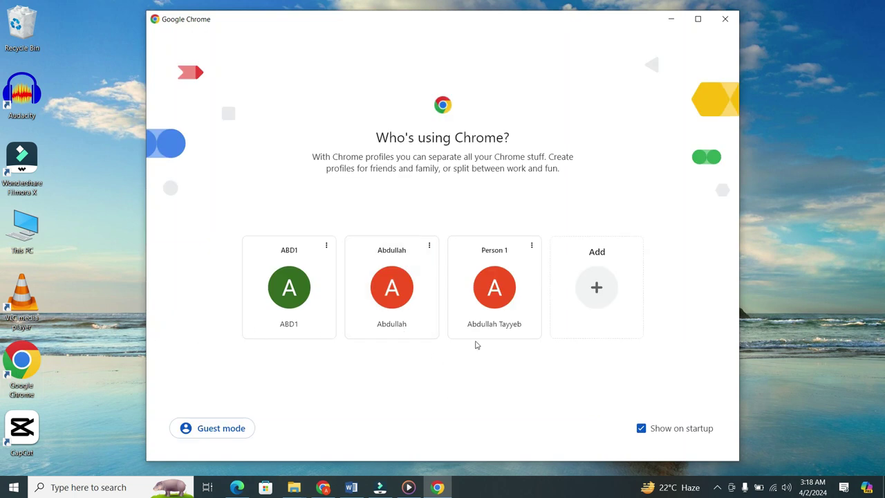
left_click(475, 299)
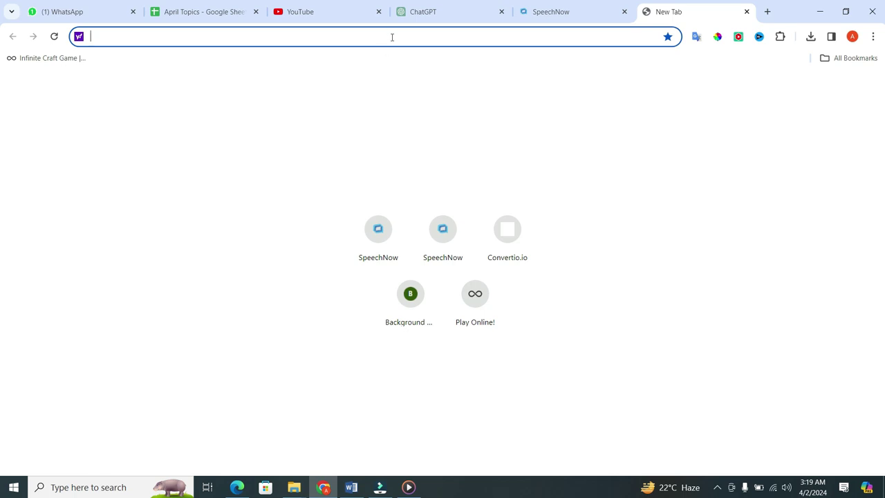
type("conv")
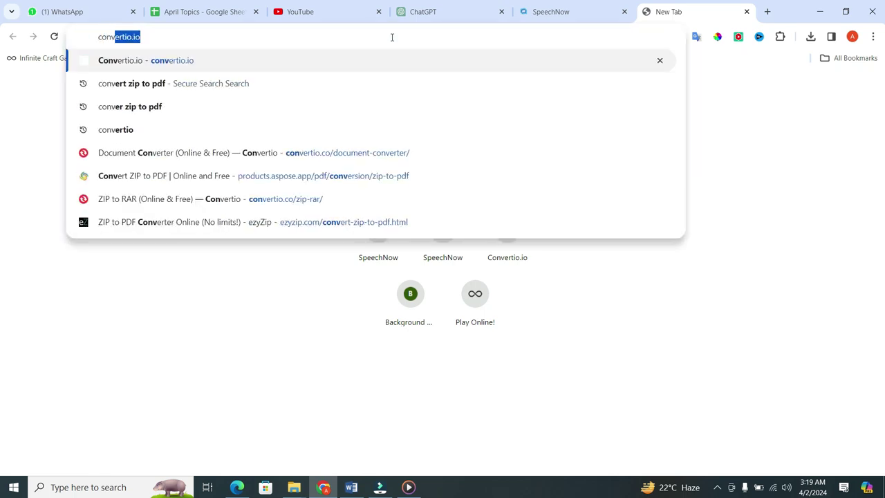
type("ert zip")
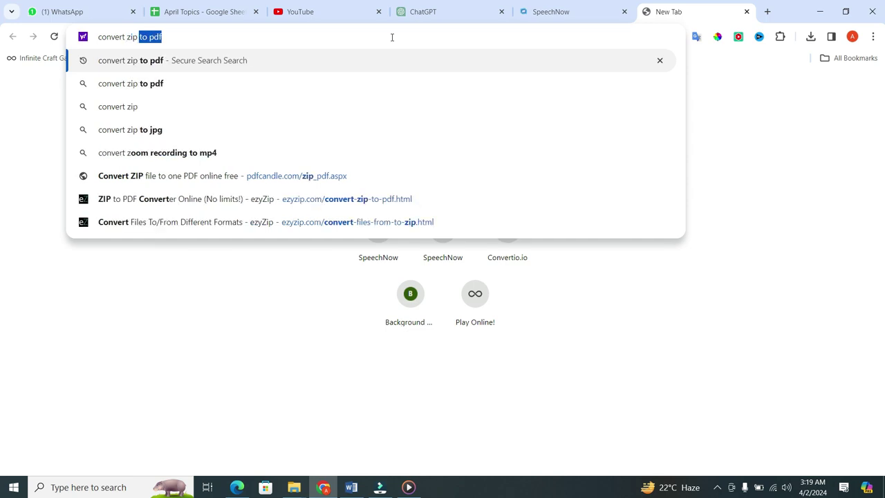
type(" to pdf")
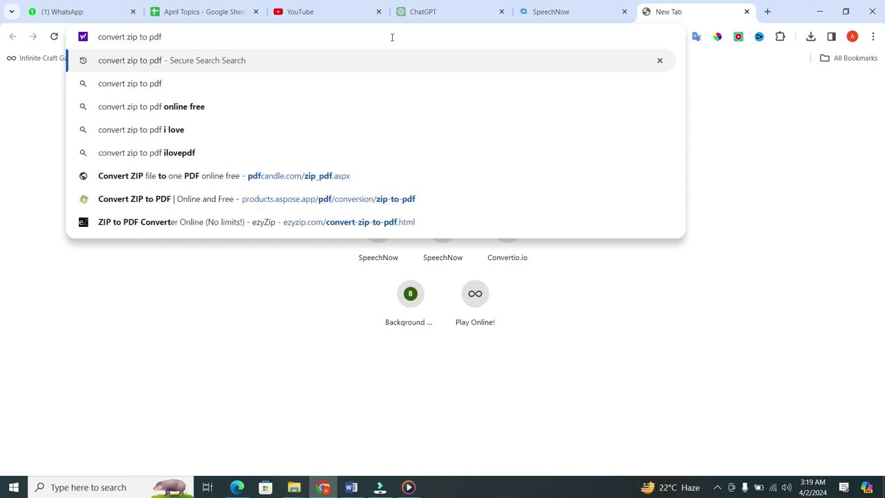
key("Return")
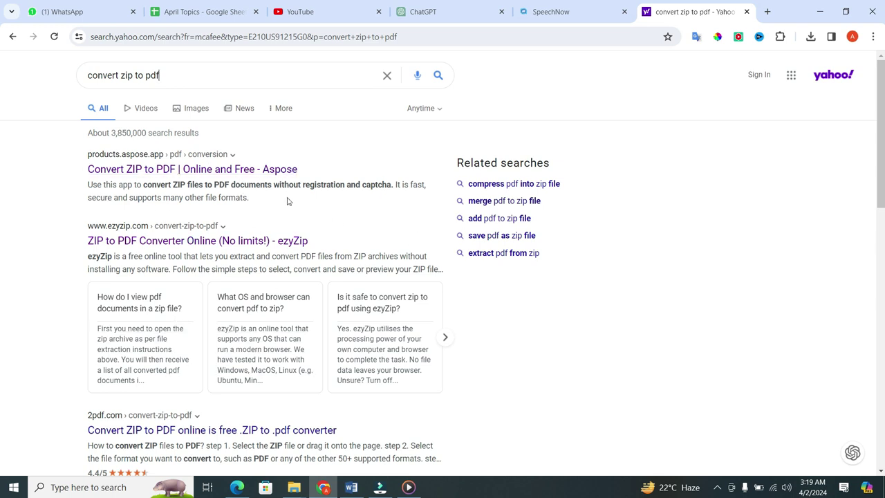
Open the pdfcandle.com ZIP to PDF converter from the search results and collapse the ad banner
scroll(283, 191, "down", 2)
scroll(283, 191, "up", 2)
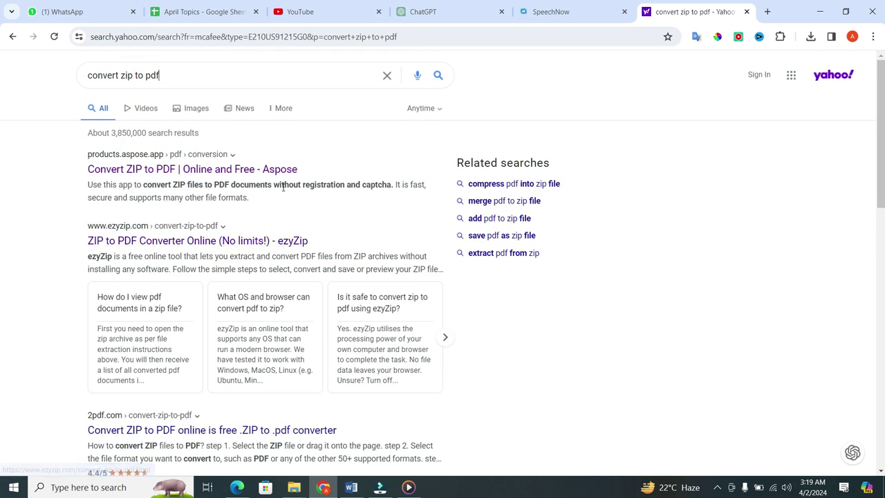
scroll(283, 191, "down", 2)
scroll(282, 192, "down", 2)
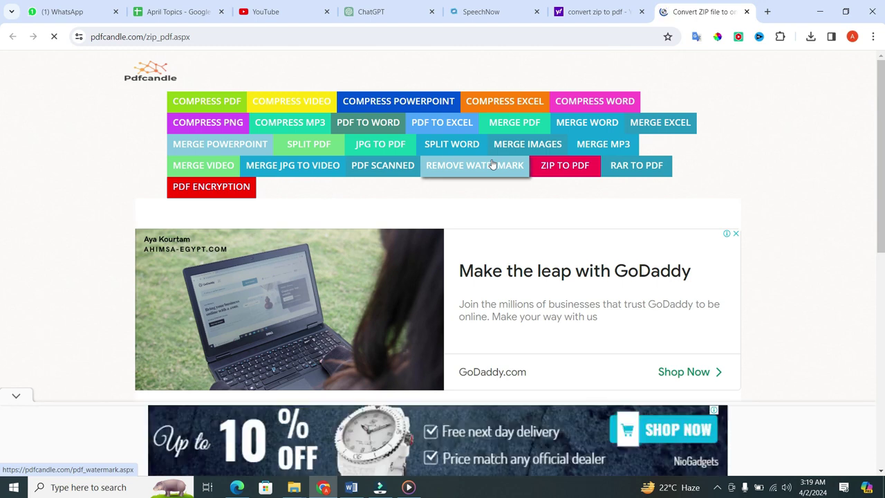
left_click(16, 396)
Upload the sample-text-file ZIP archive from the Downloads folder to the converter
scroll(415, 173, "down", 4)
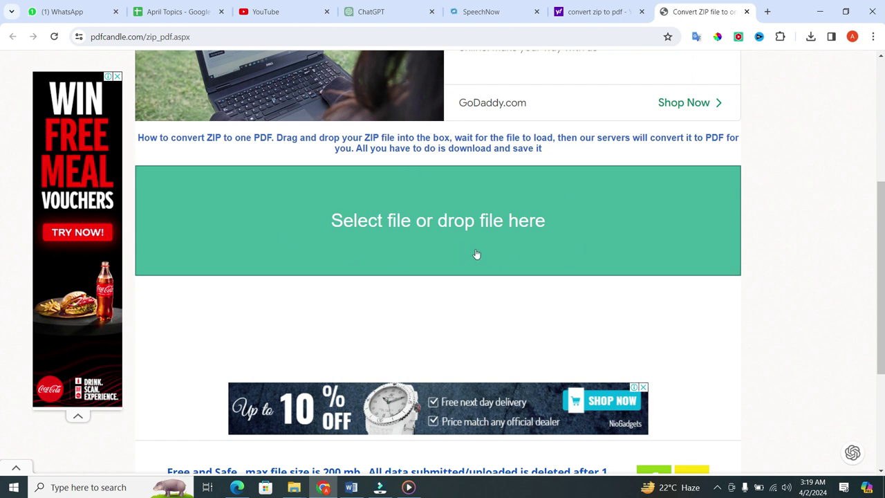
left_click(440, 220)
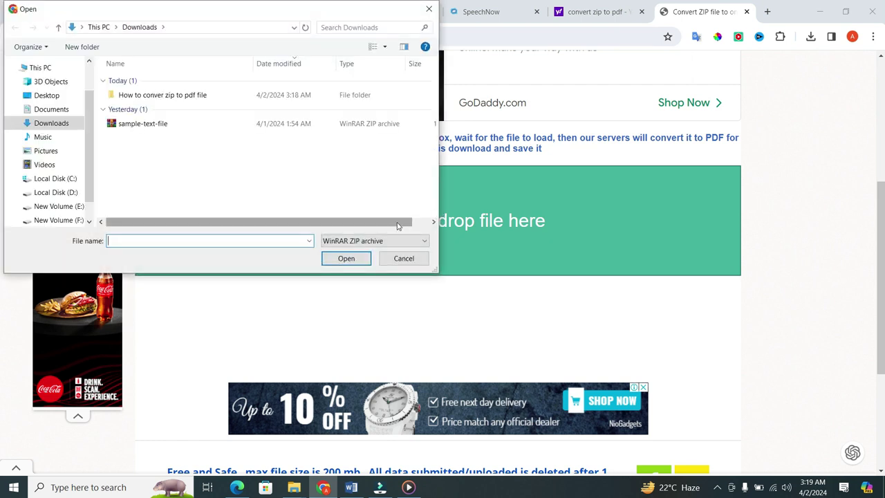
left_click(81, 70)
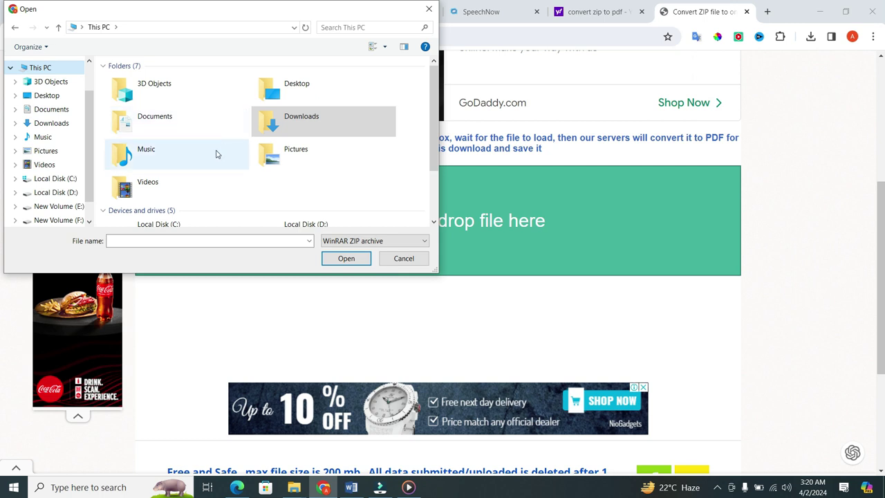
left_click(46, 124)
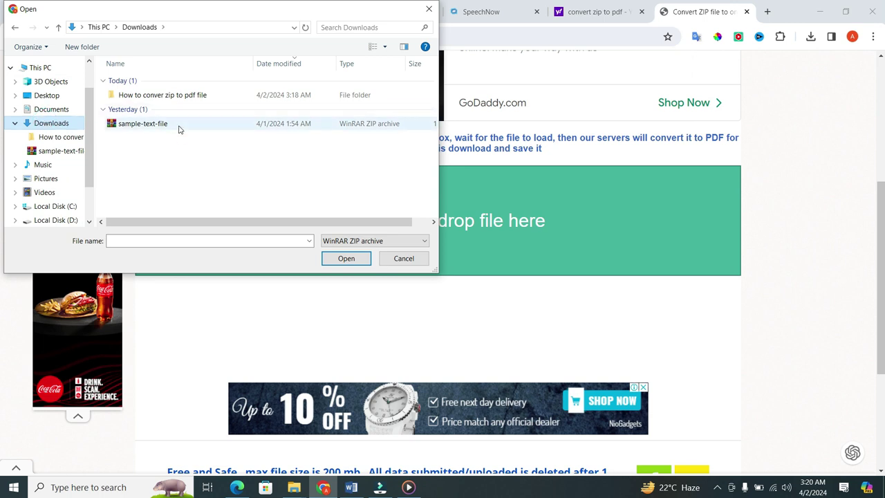
left_click(168, 126)
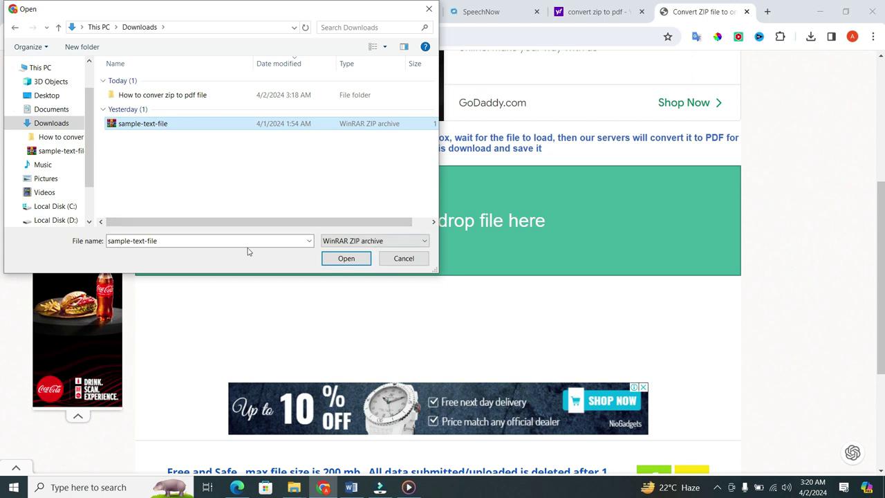
left_click(347, 262)
Download the converted PDF from the conversion result page
scroll(283, 211, "up", 2)
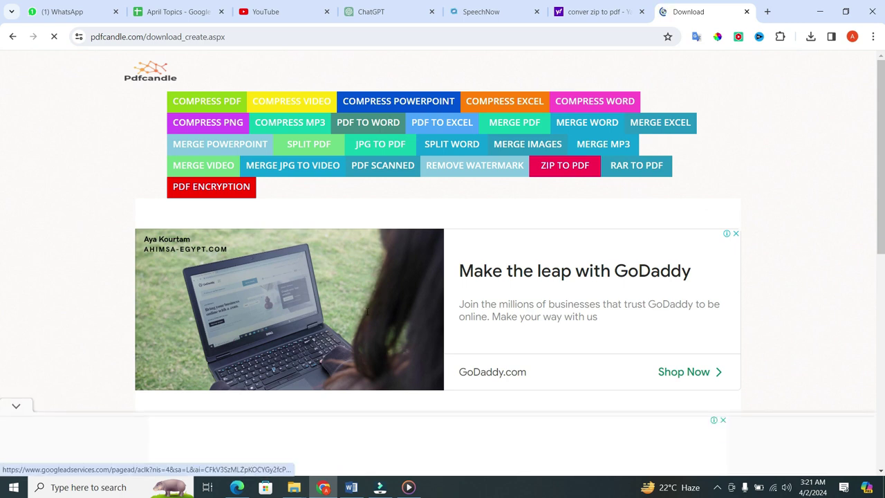
scroll(368, 356, "down", 2)
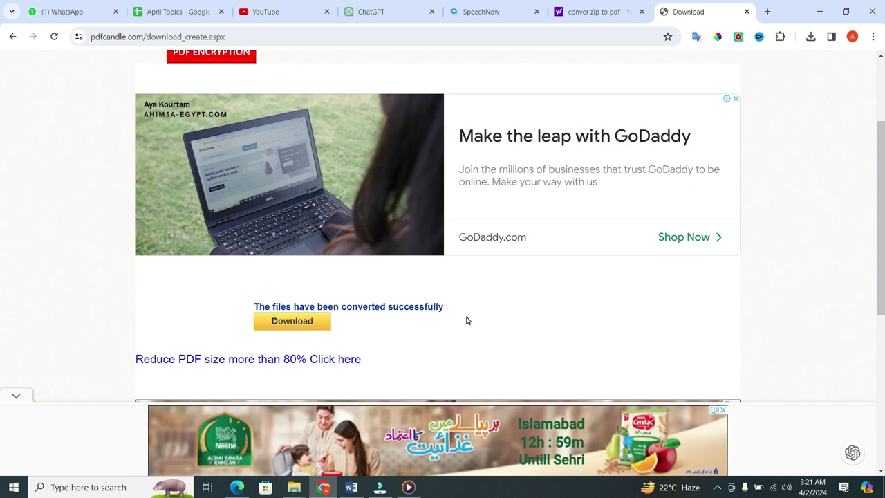
left_click(295, 326)
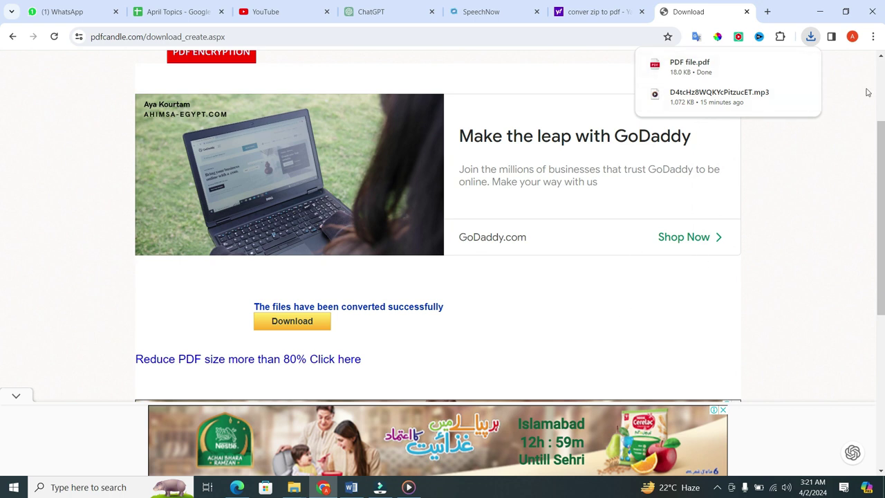
Minimize the browser, go to the Downloads folder in File Explorer and open the downloaded PDF file
left_click(817, 7)
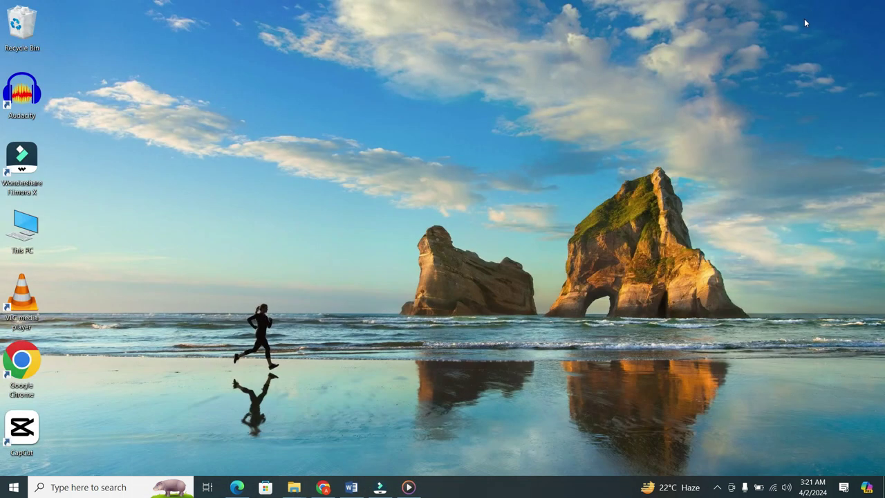
double_click(26, 232)
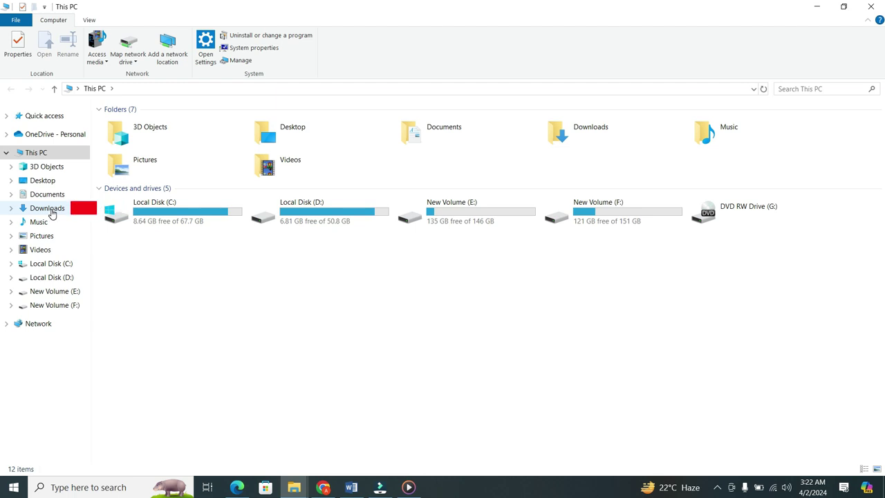
left_click(51, 211)
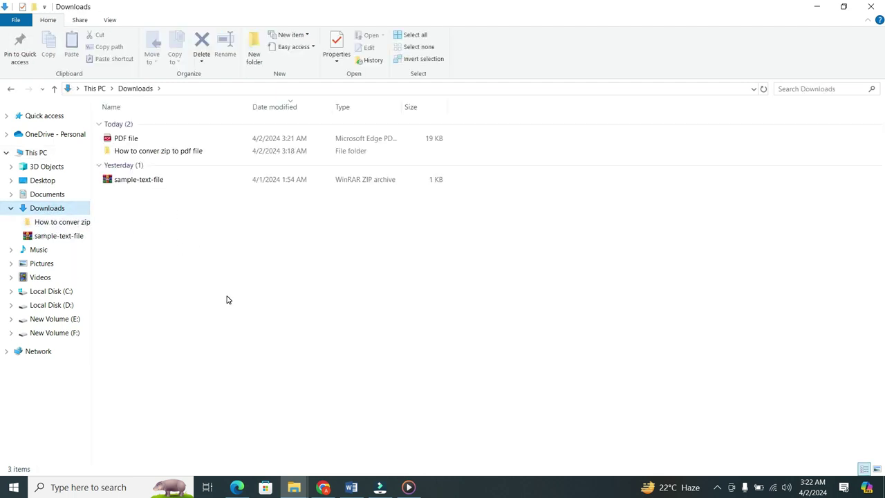
double_click(185, 143)
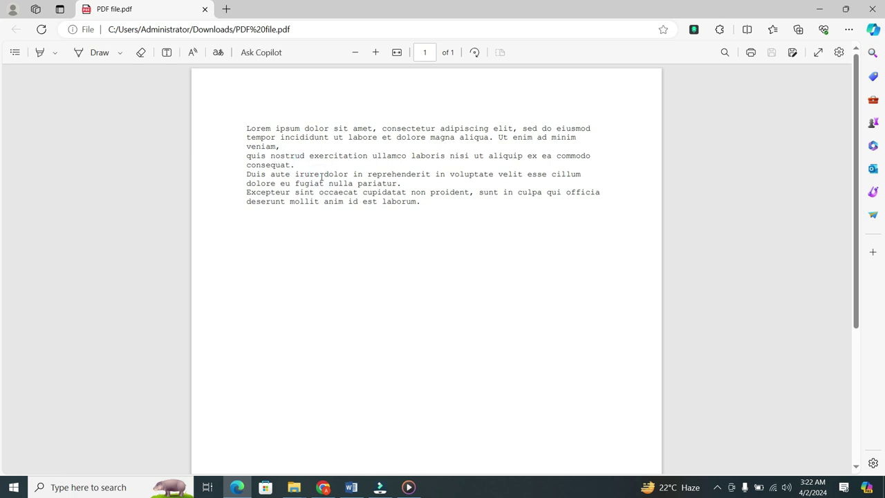
Reduce the PDF viewer from full screen to a smaller window and minimize it to show the desktop
left_click_drag(334, 174, 339, 173)
left_click(845, 9)
left_click(826, 8)
left_click(816, 6)
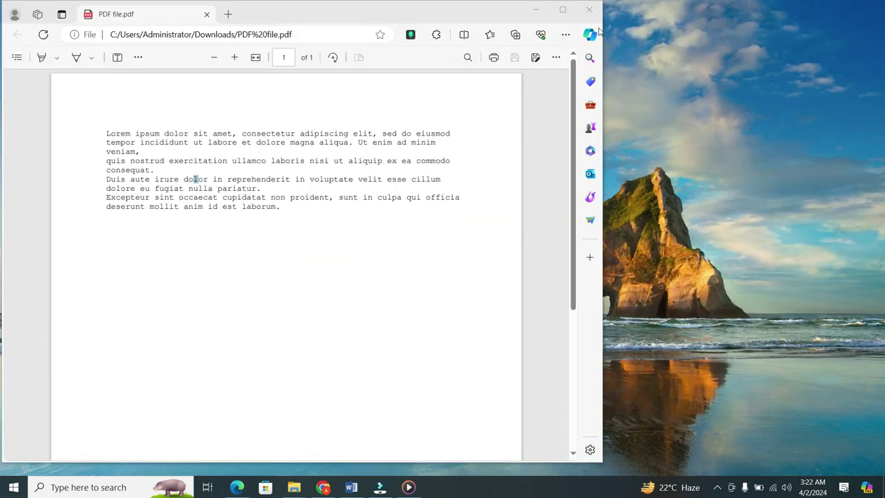
left_click(536, 10)
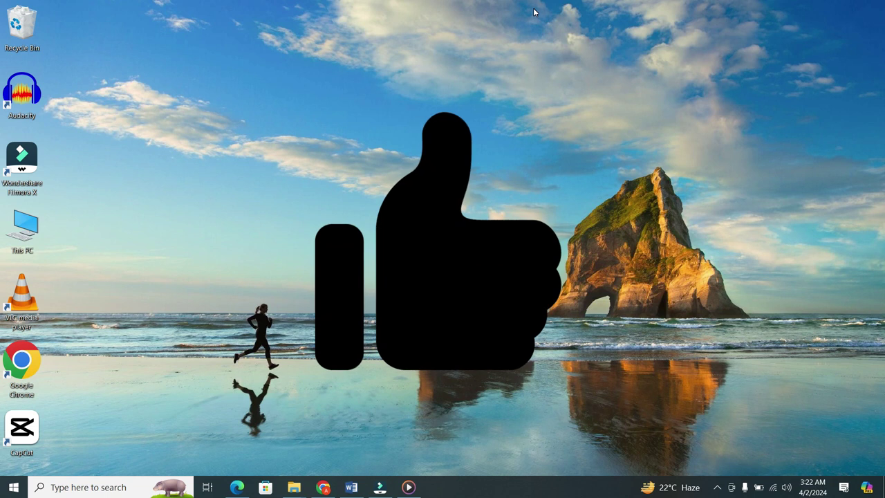